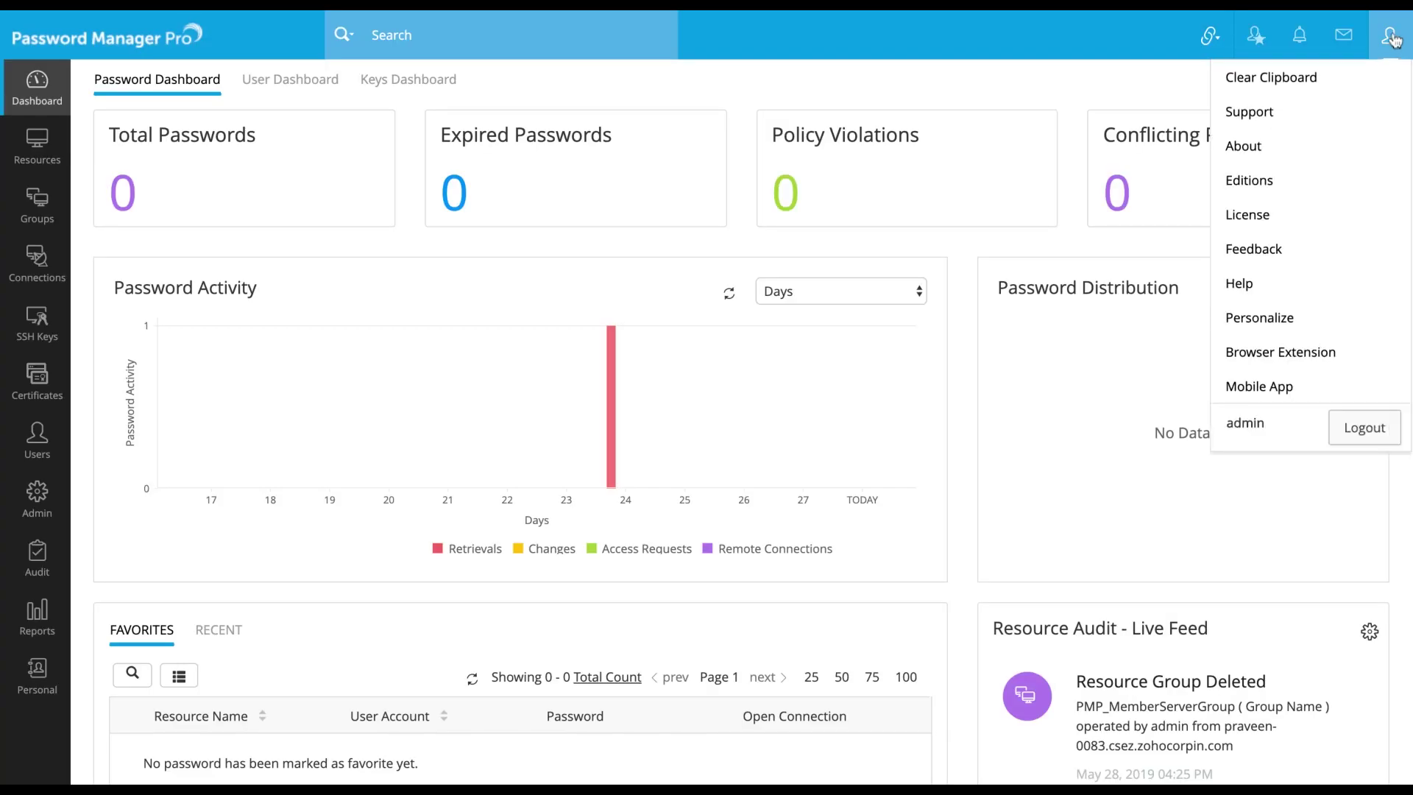
Open the support information page and check the server's software configuration
click(1267, 115)
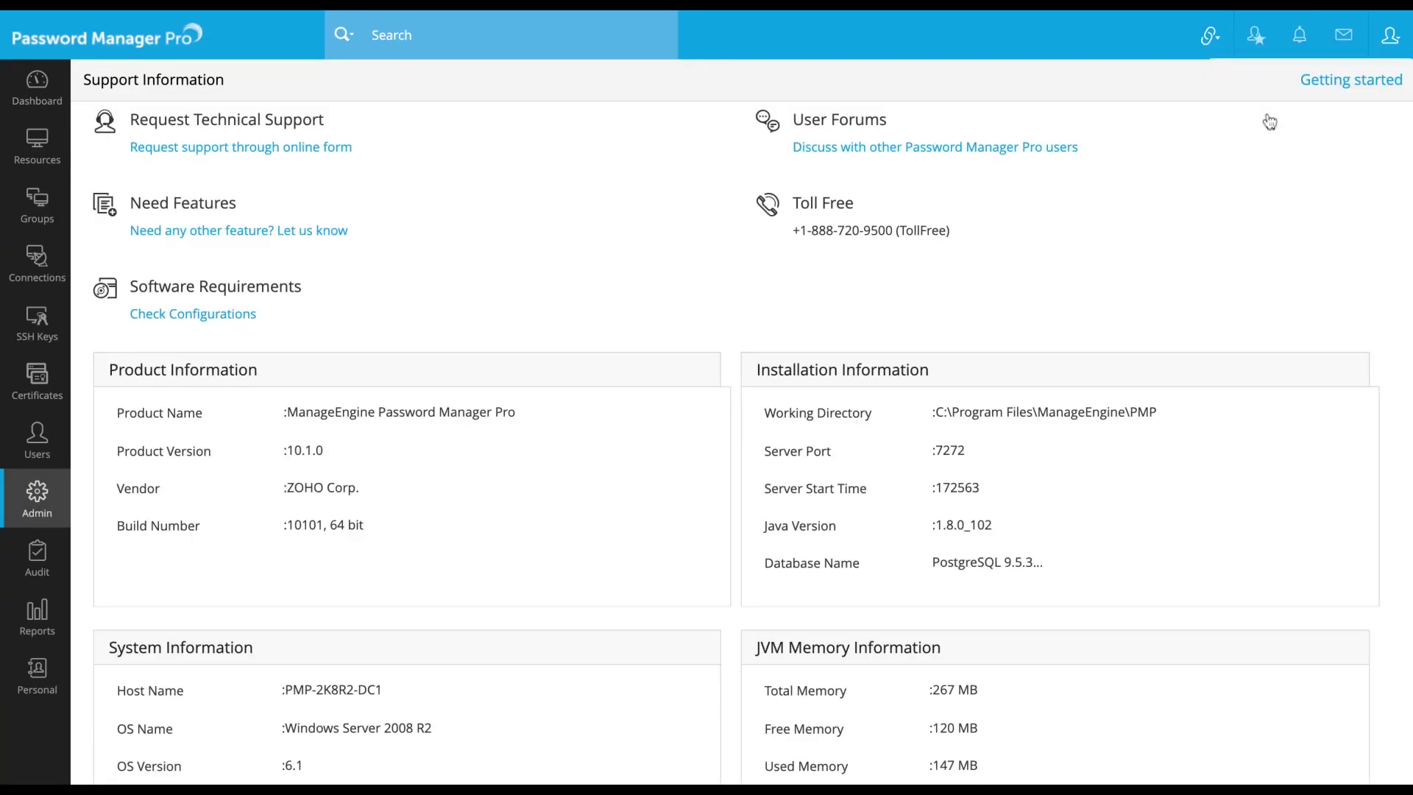
click(231, 319)
Go to the resource list and start Windows discovery for domain PMP, controller pmp-2k8r2-dc1
click(45, 162)
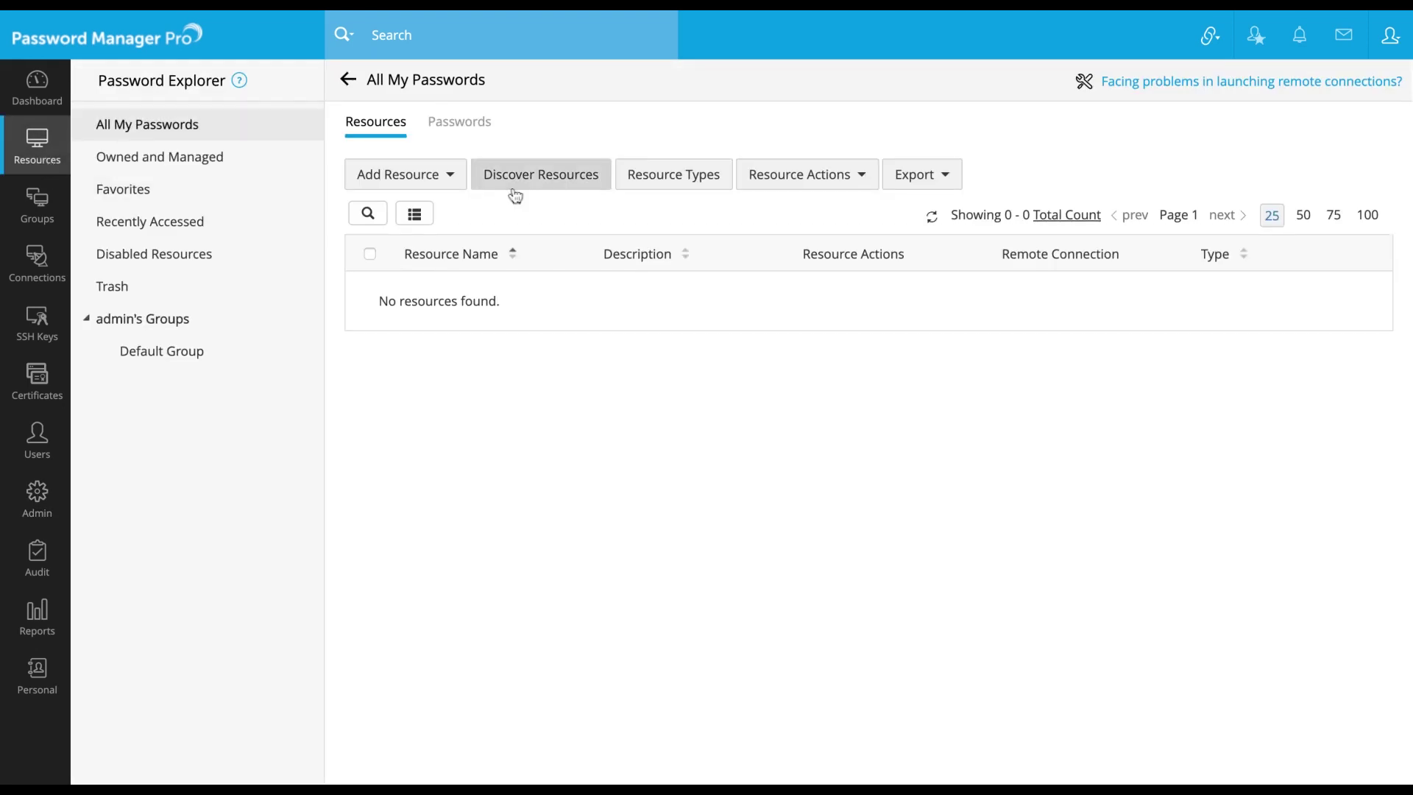
click(520, 177)
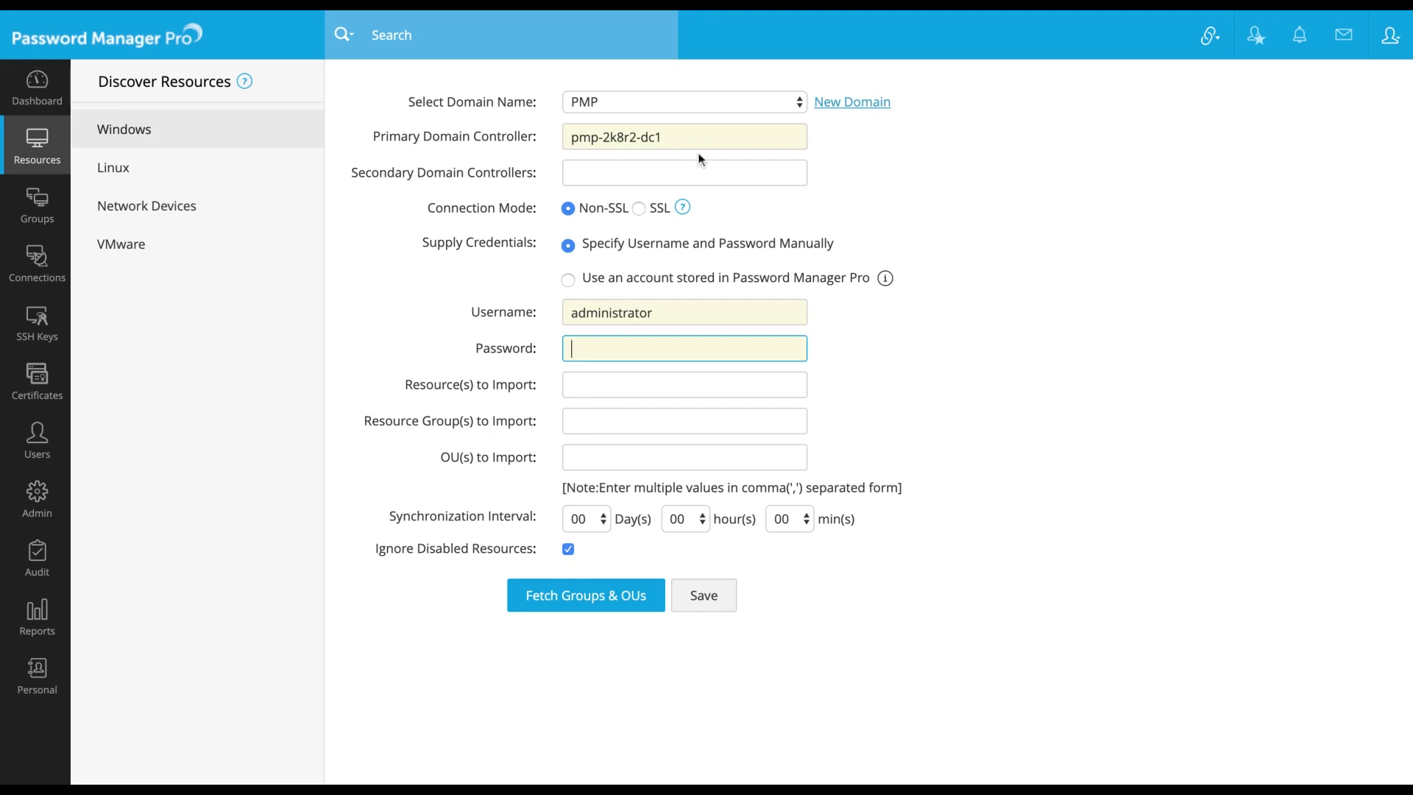
Cancel the new-domain entry and keep PMP's primary and secondary domain controller settings
click(852, 105)
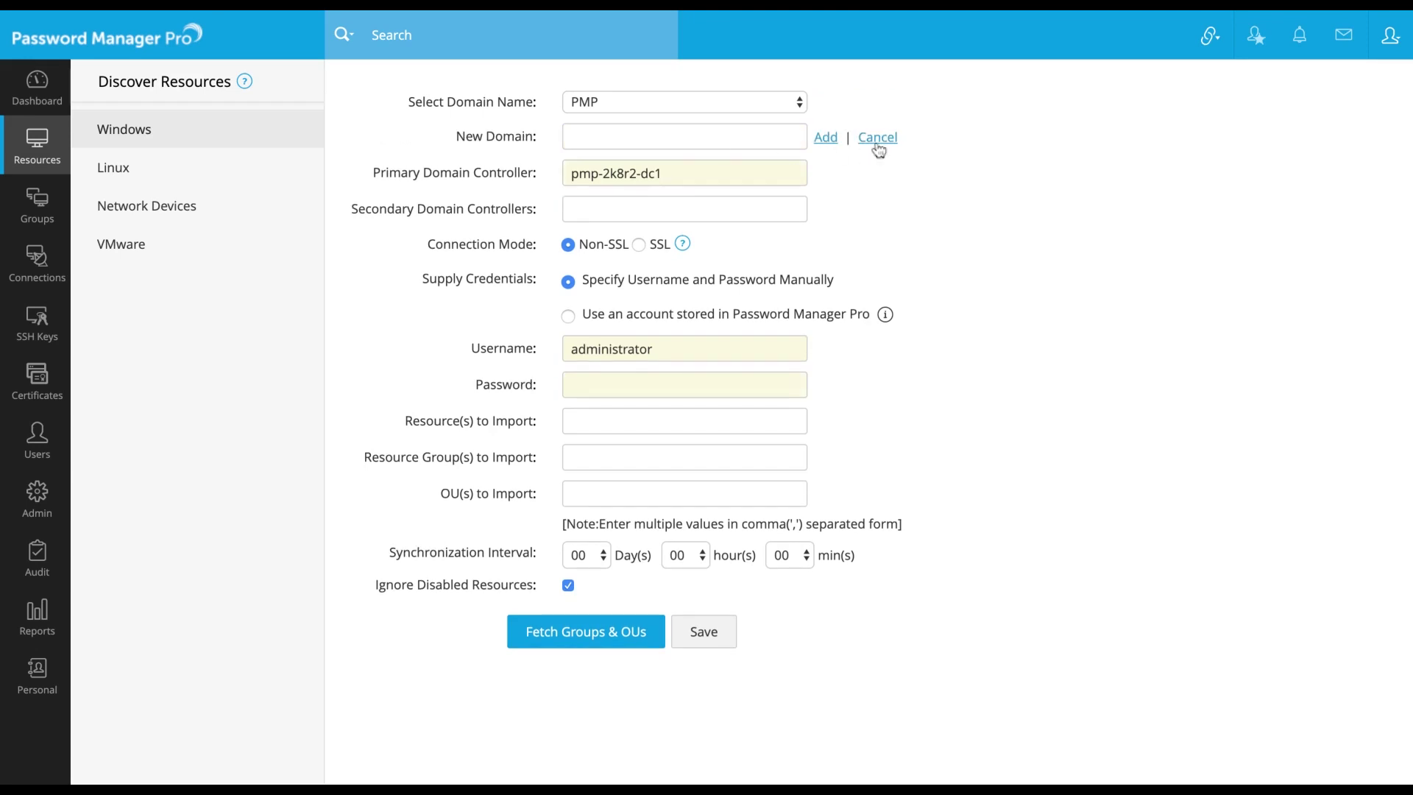
click(879, 139)
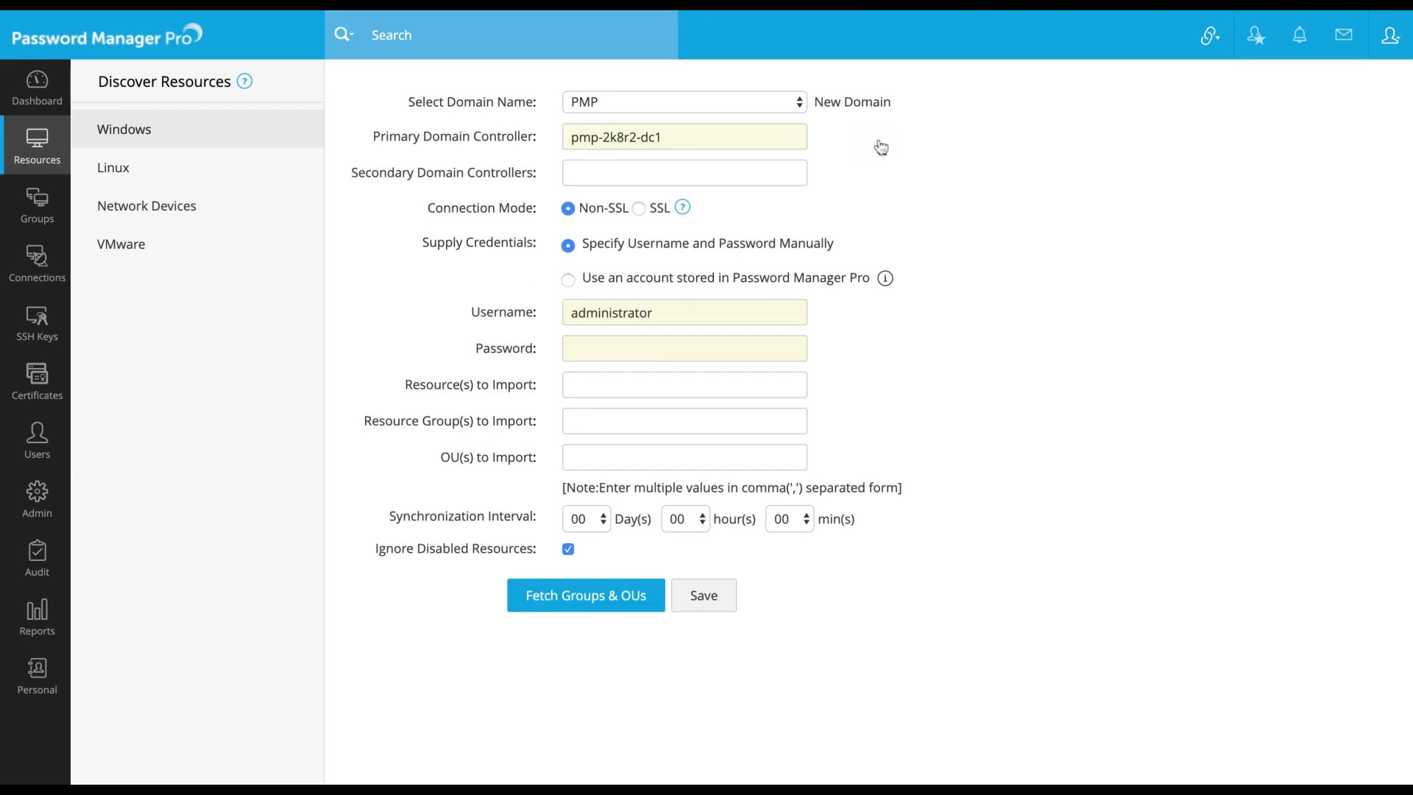
triple_click(694, 141)
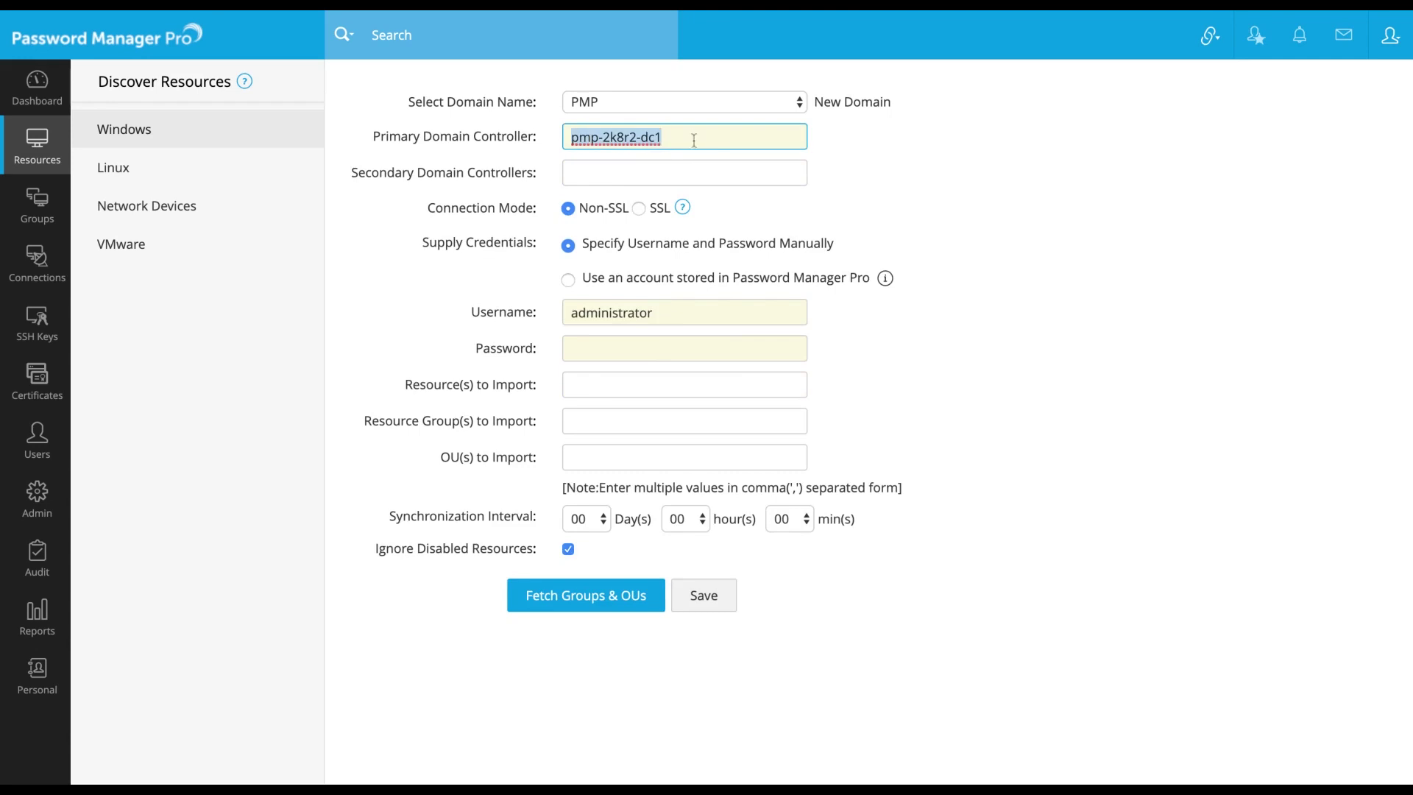
click(659, 173)
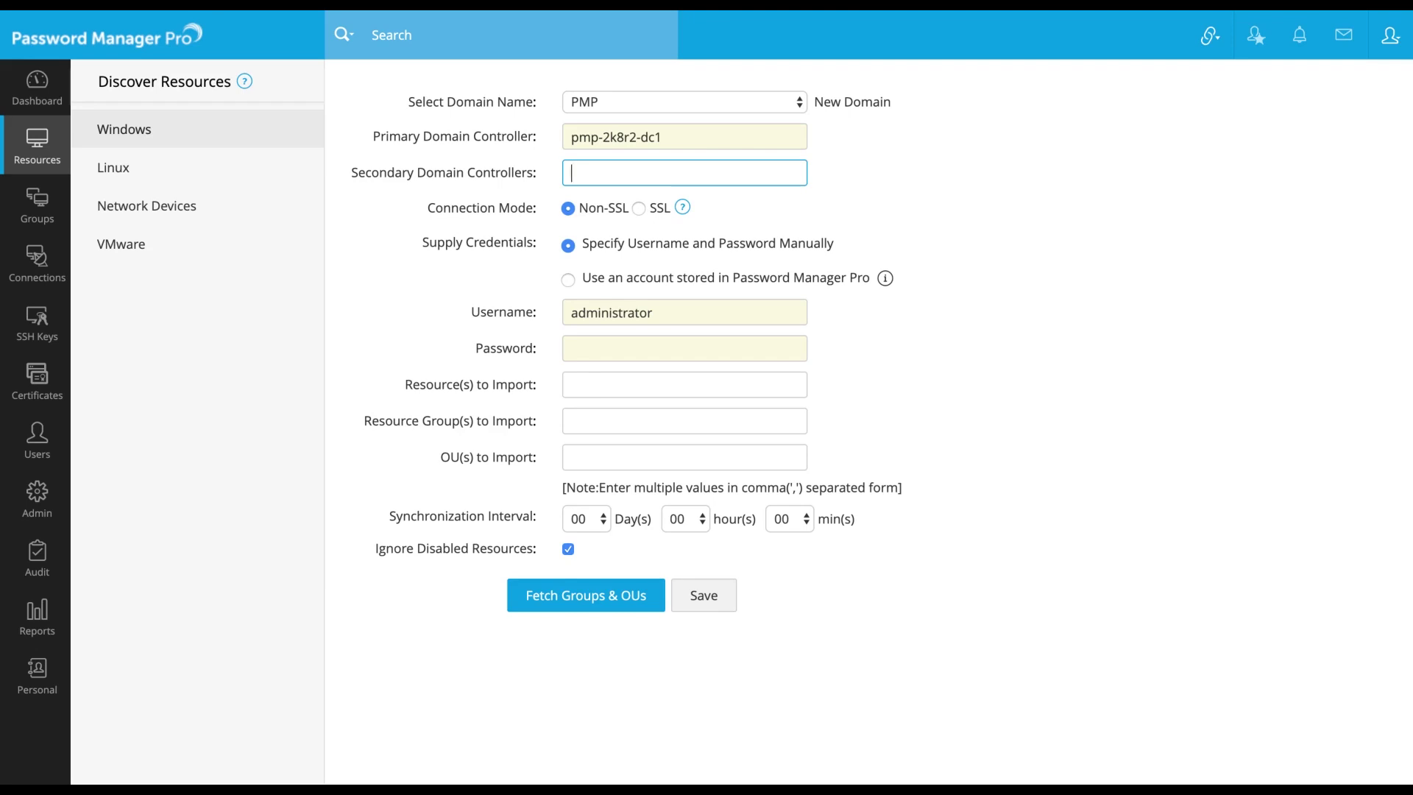
Enter the domain administrator's password and fetch the PMP domain's groups and OUs
click(618, 341)
text(•••)
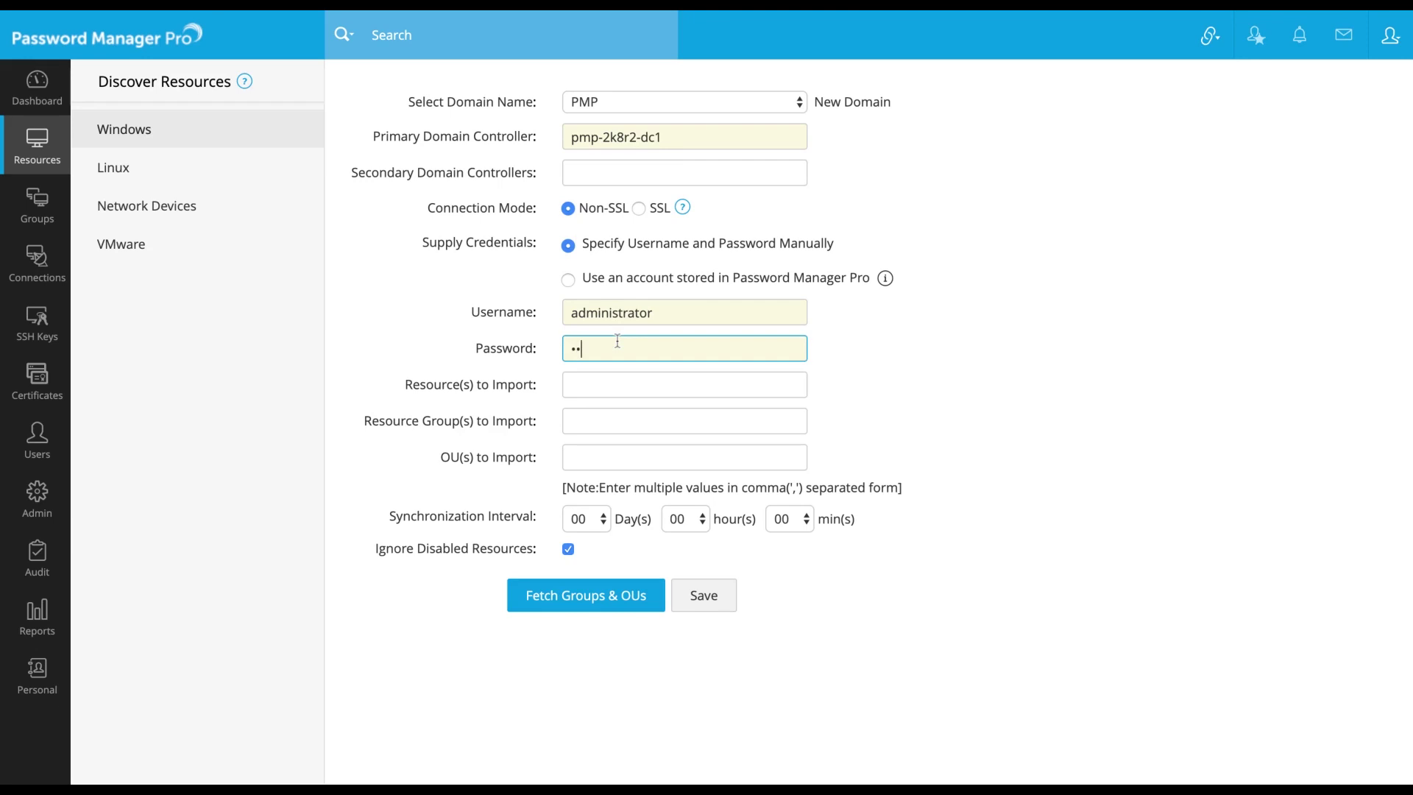
text(••••••)
click(603, 386)
click(599, 414)
click(594, 452)
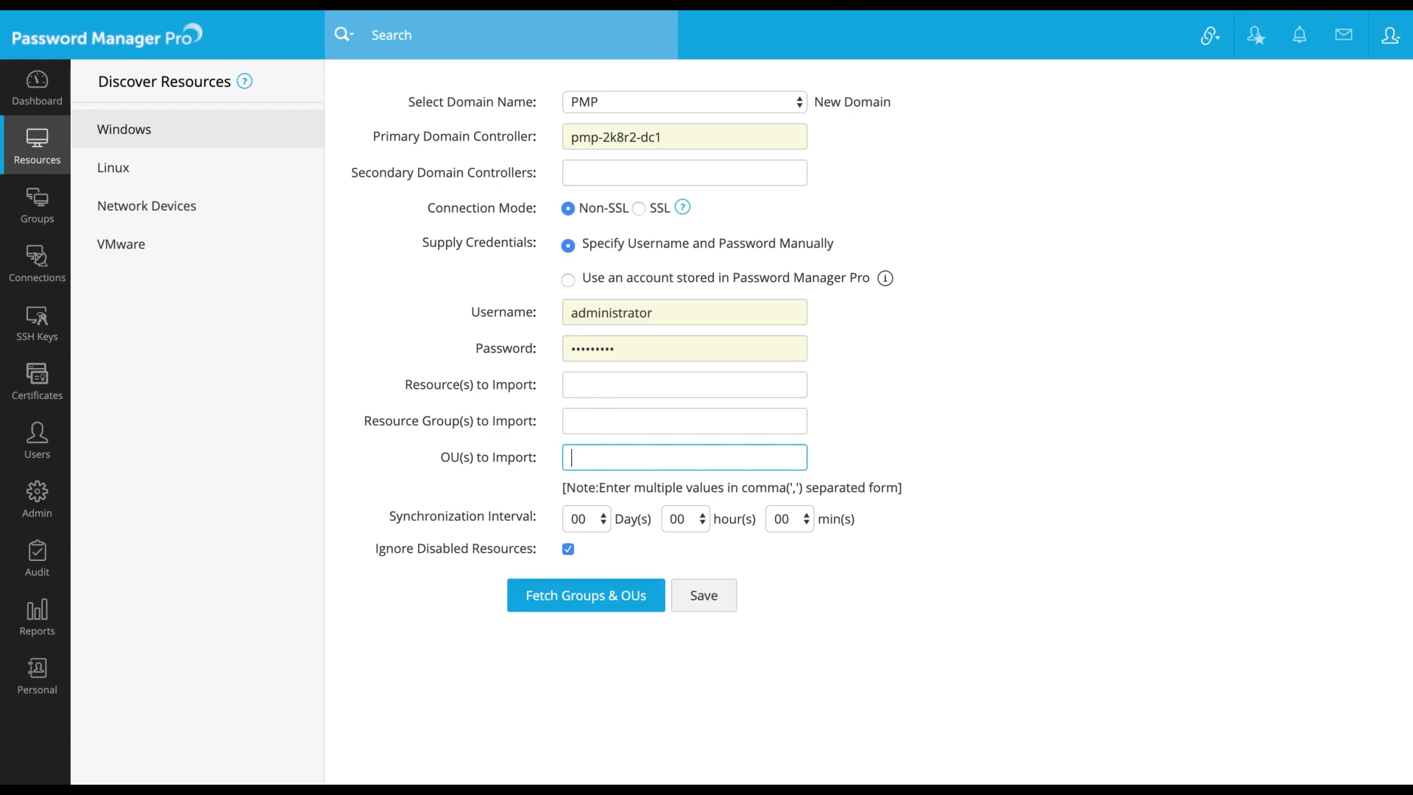
click(573, 608)
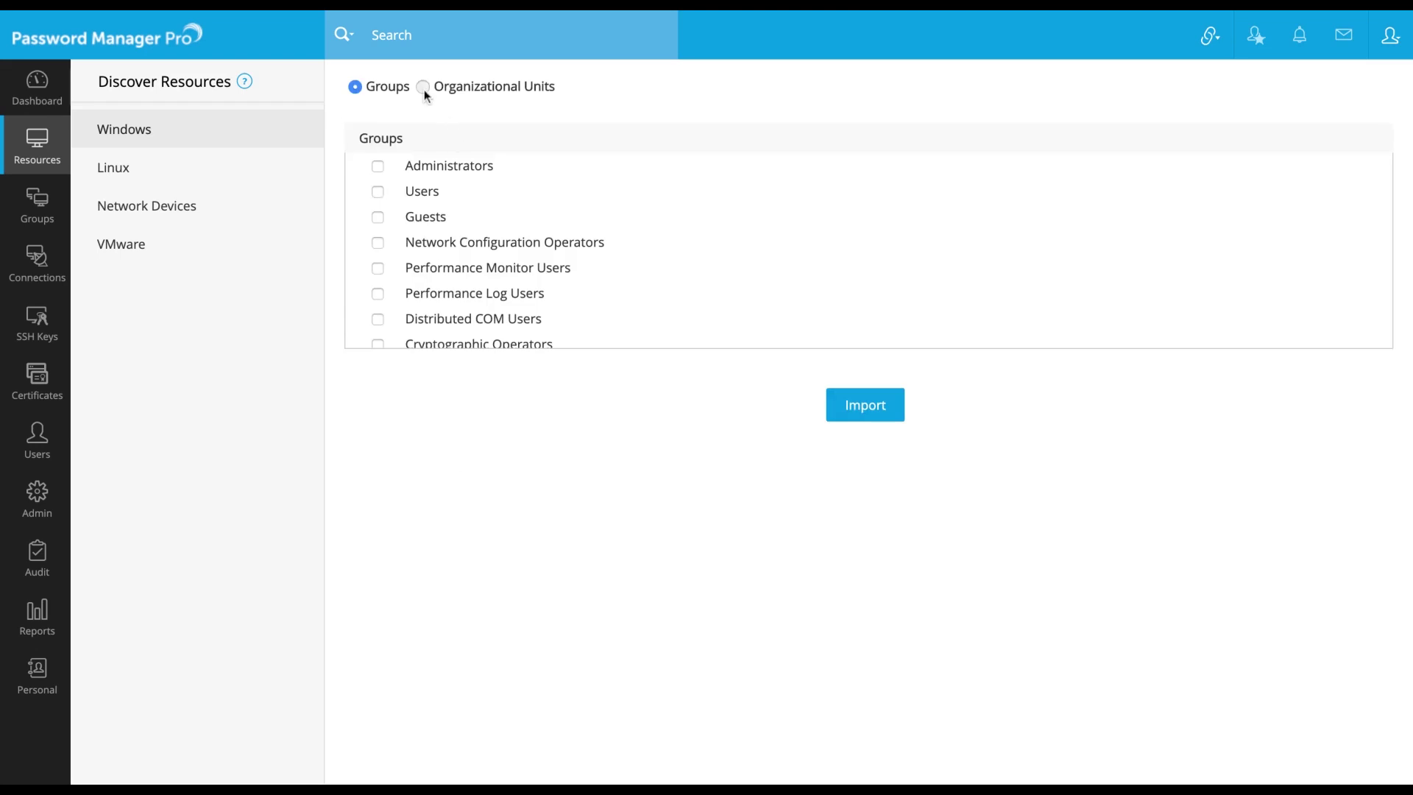
View the PMP domain's organizational units, then return to the empty resource list
click(423, 88)
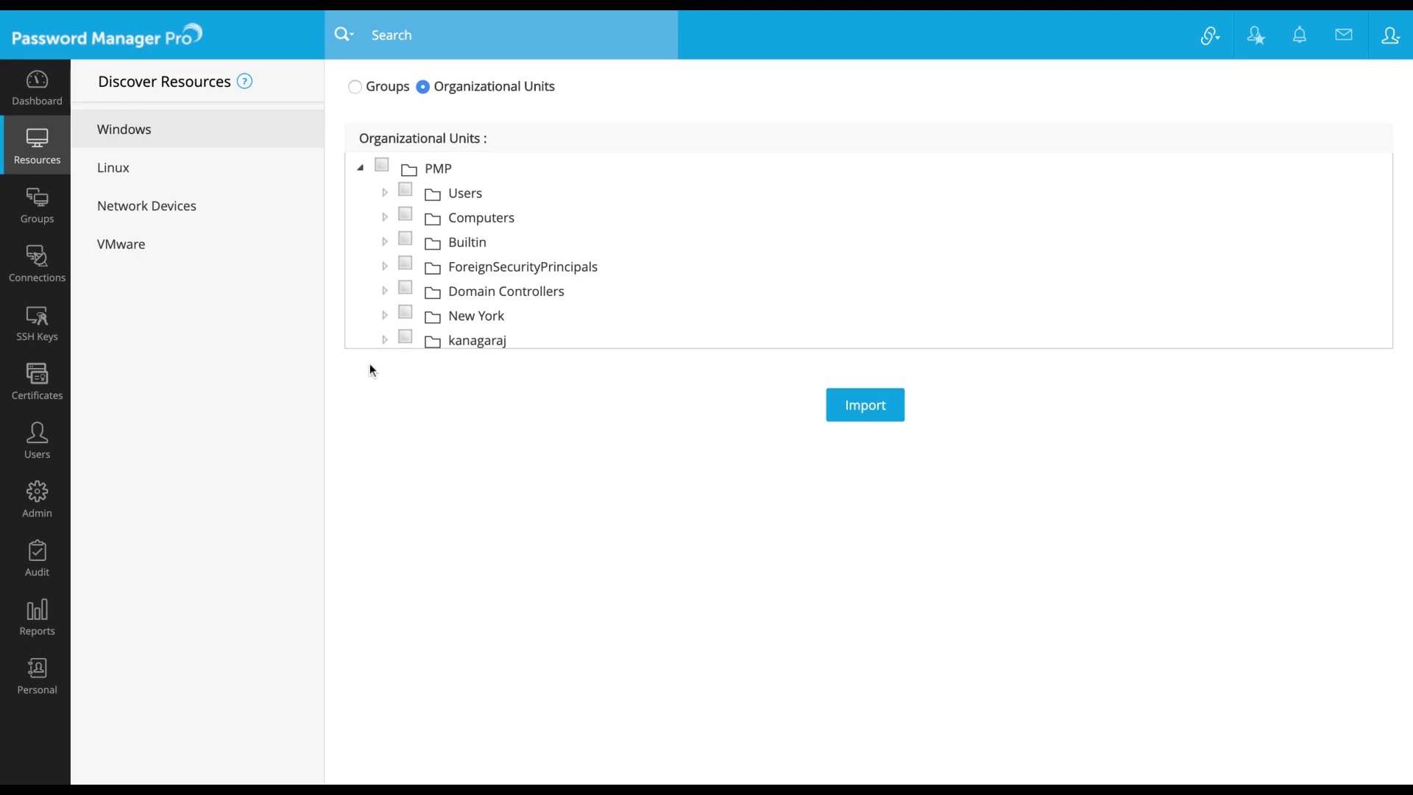
click(59, 153)
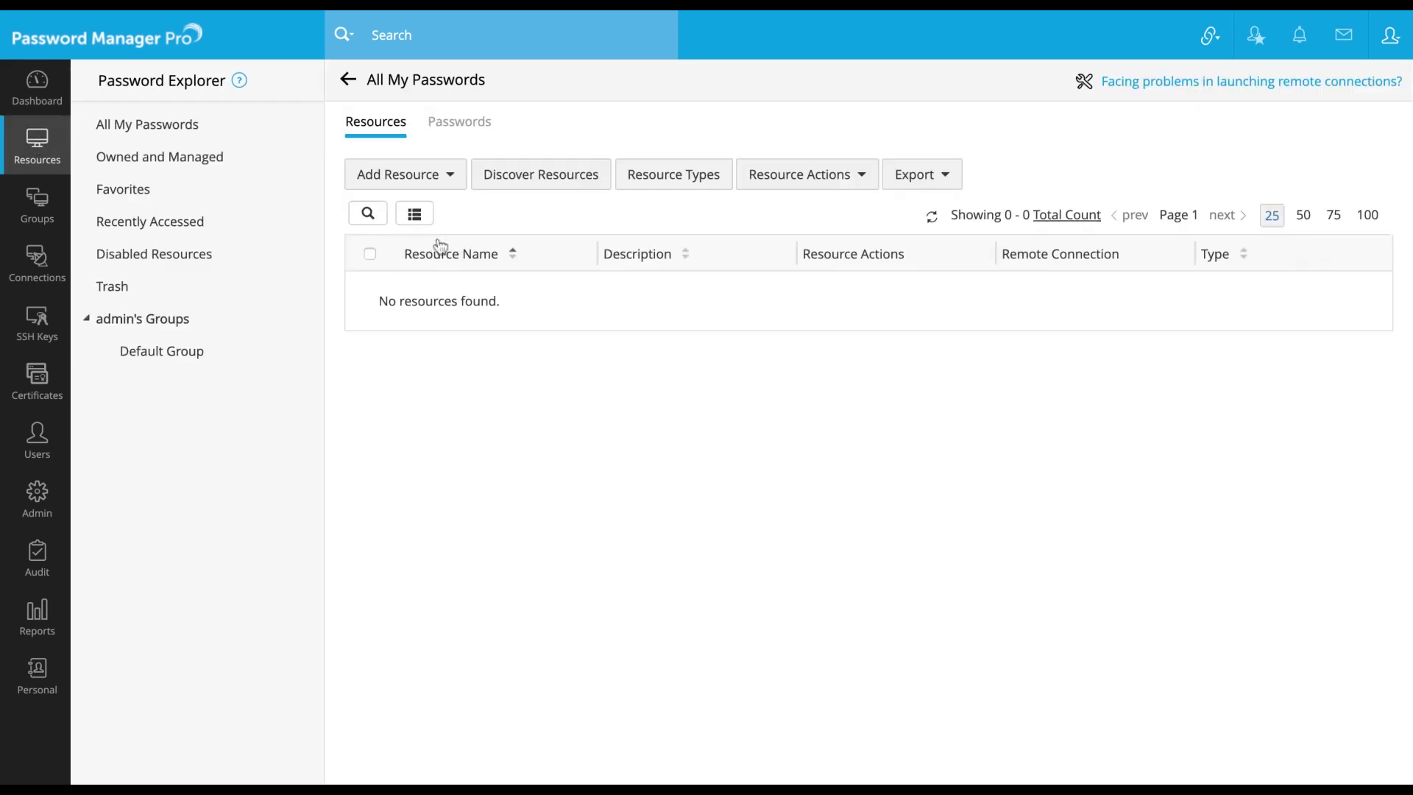
Reopen the Windows discovery form for PMP and re-enter the administrator password
click(534, 183)
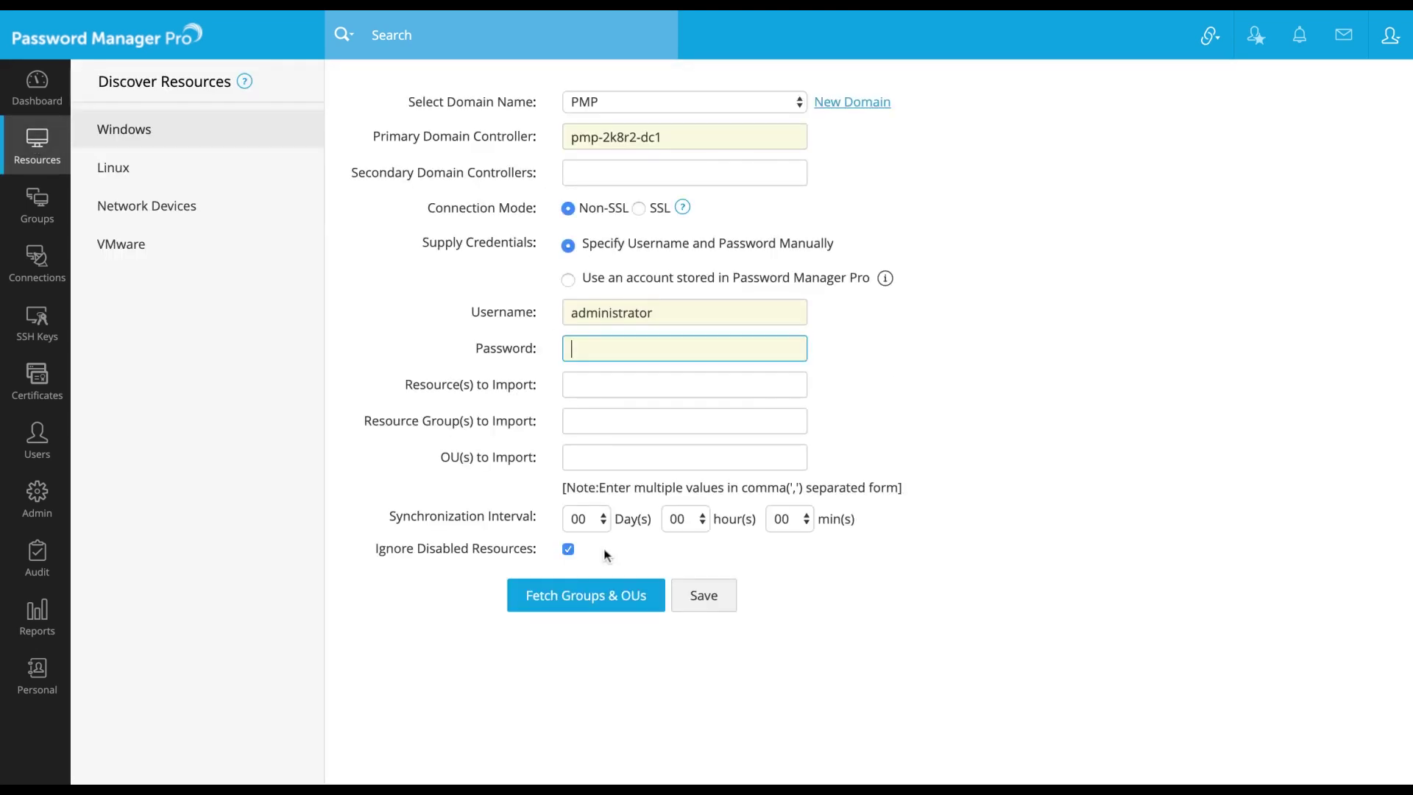
text(••••••••)
Set a 5-minute sync interval and import resource PMP-Xp-1 from the PMP domain
click(805, 522)
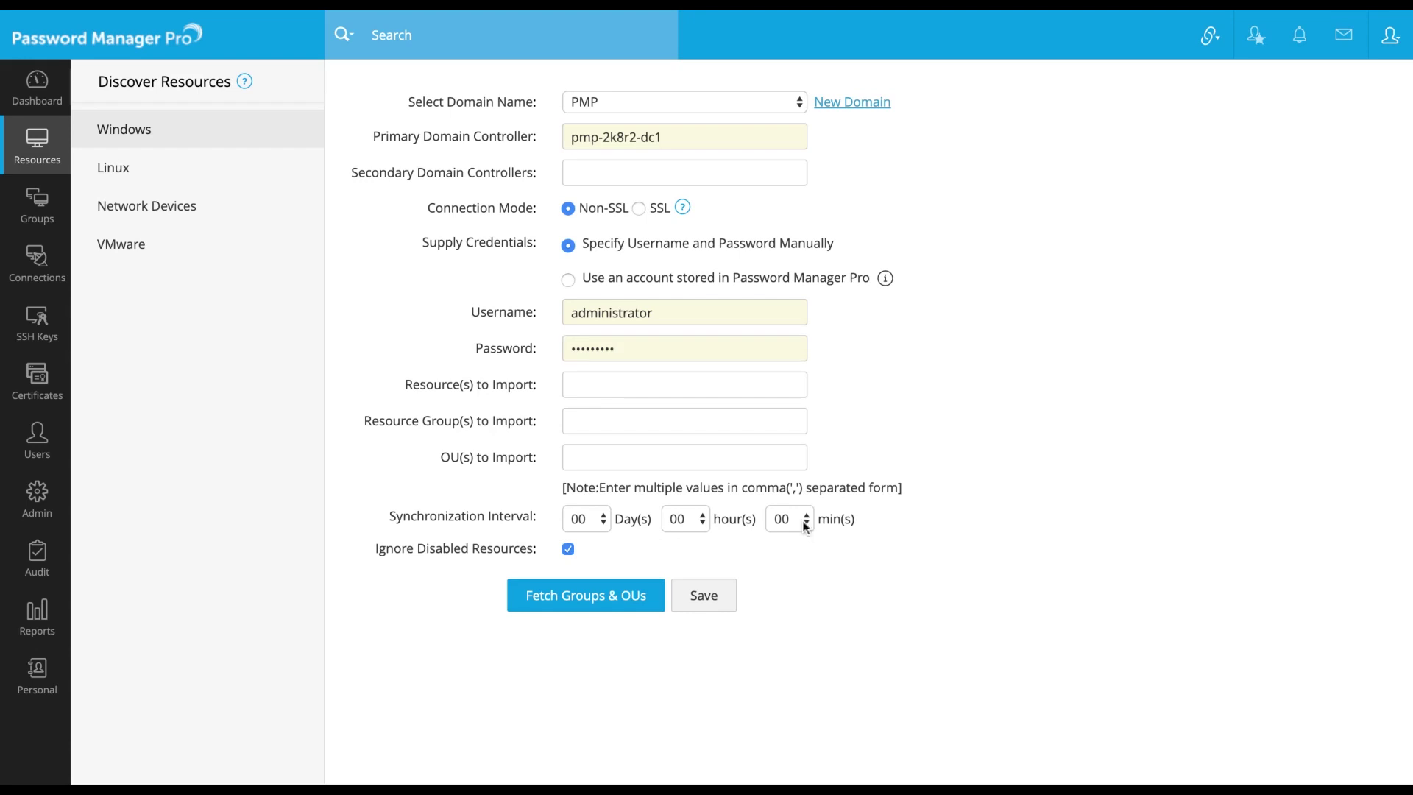
click(650, 382)
text(PMP)
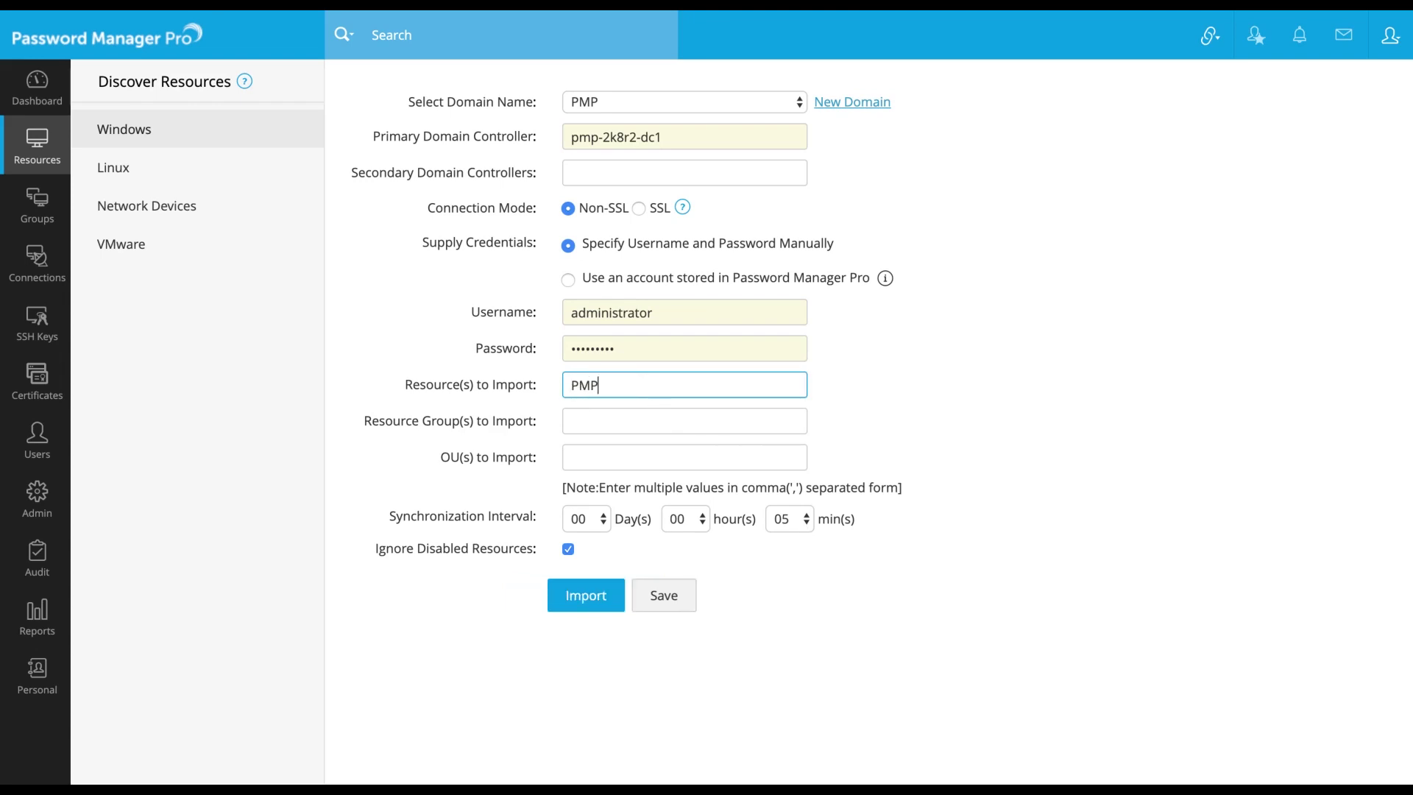
text(-Xp-1)
click(593, 598)
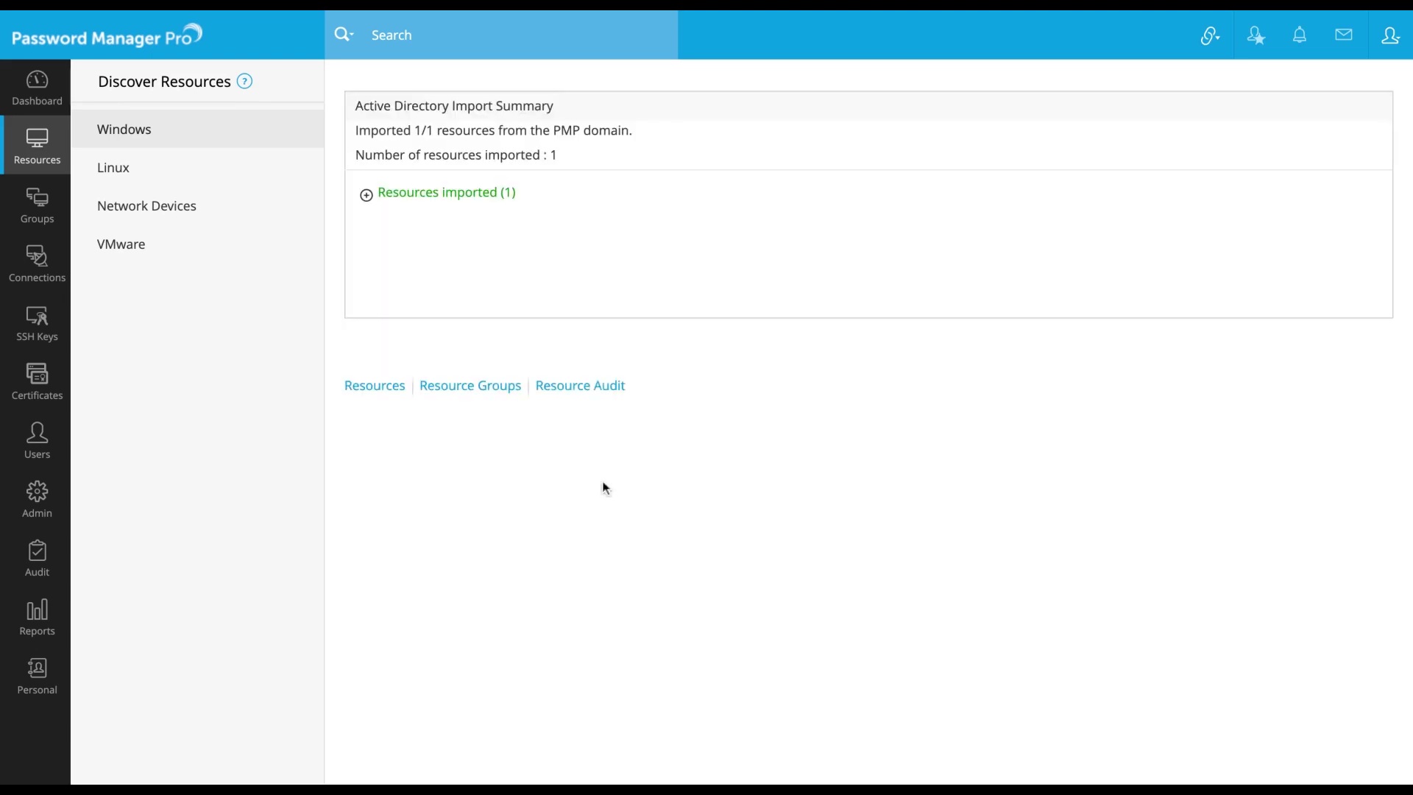
Review the Resource Audit log of added accounts, then list resources PMP - Domain Controller and PMP-XP-1
click(599, 389)
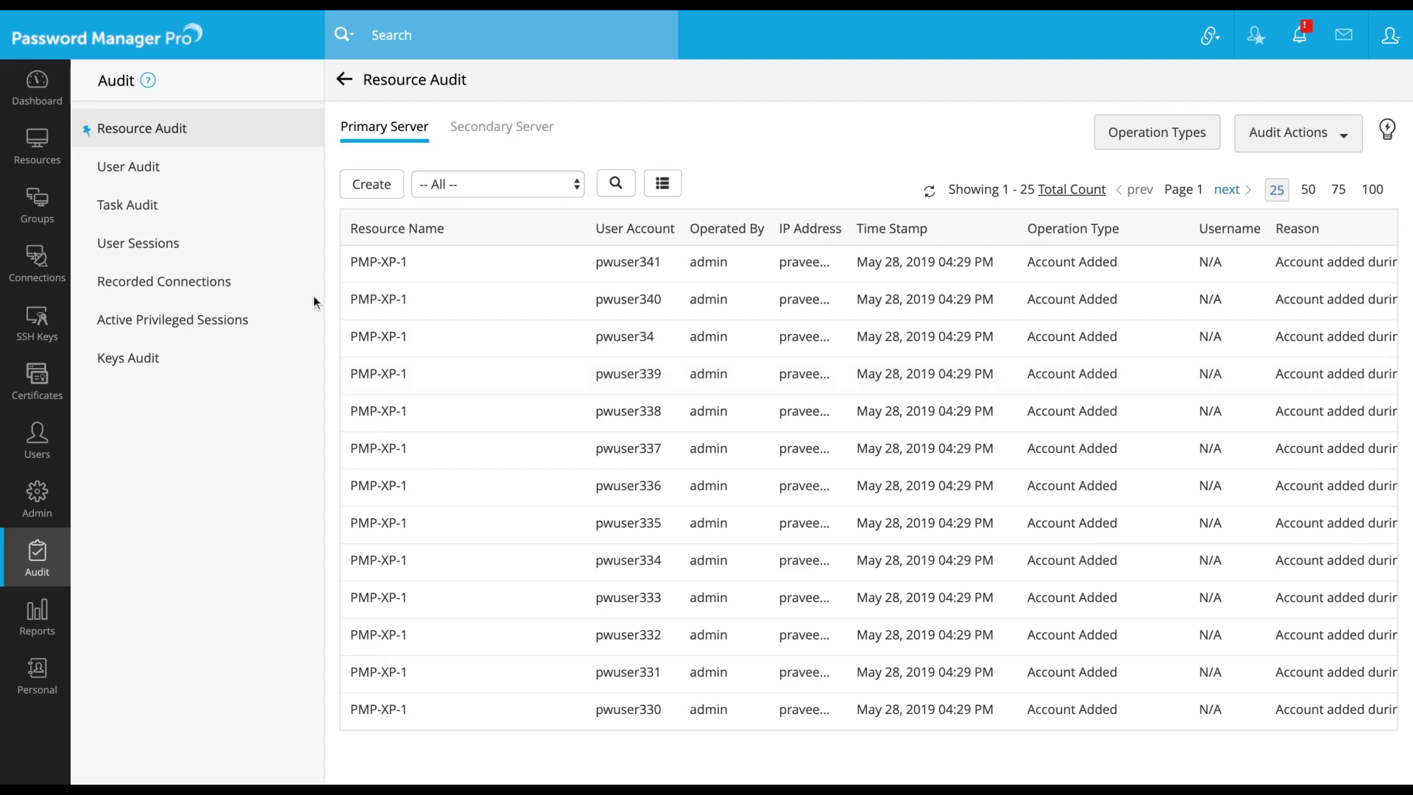
click(38, 158)
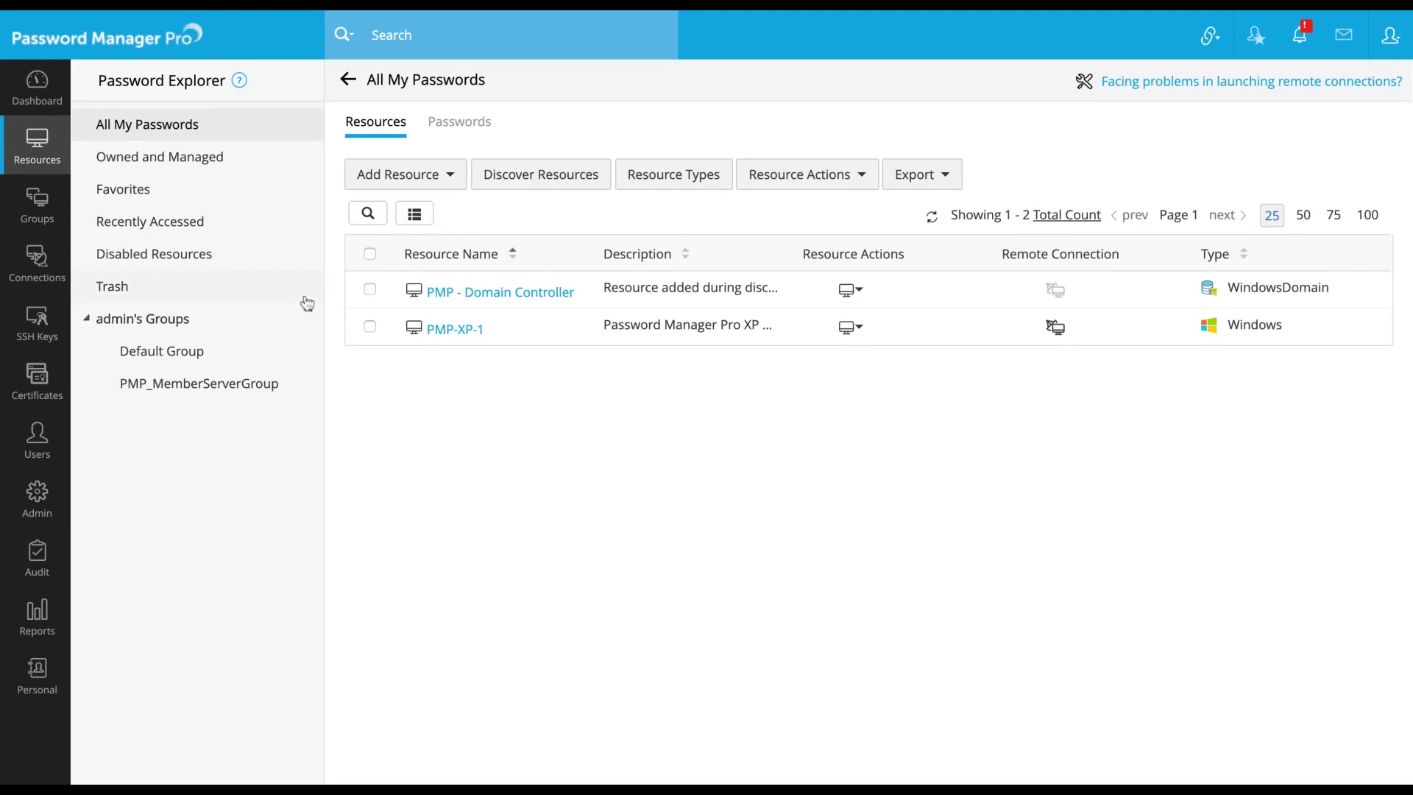
click(464, 335)
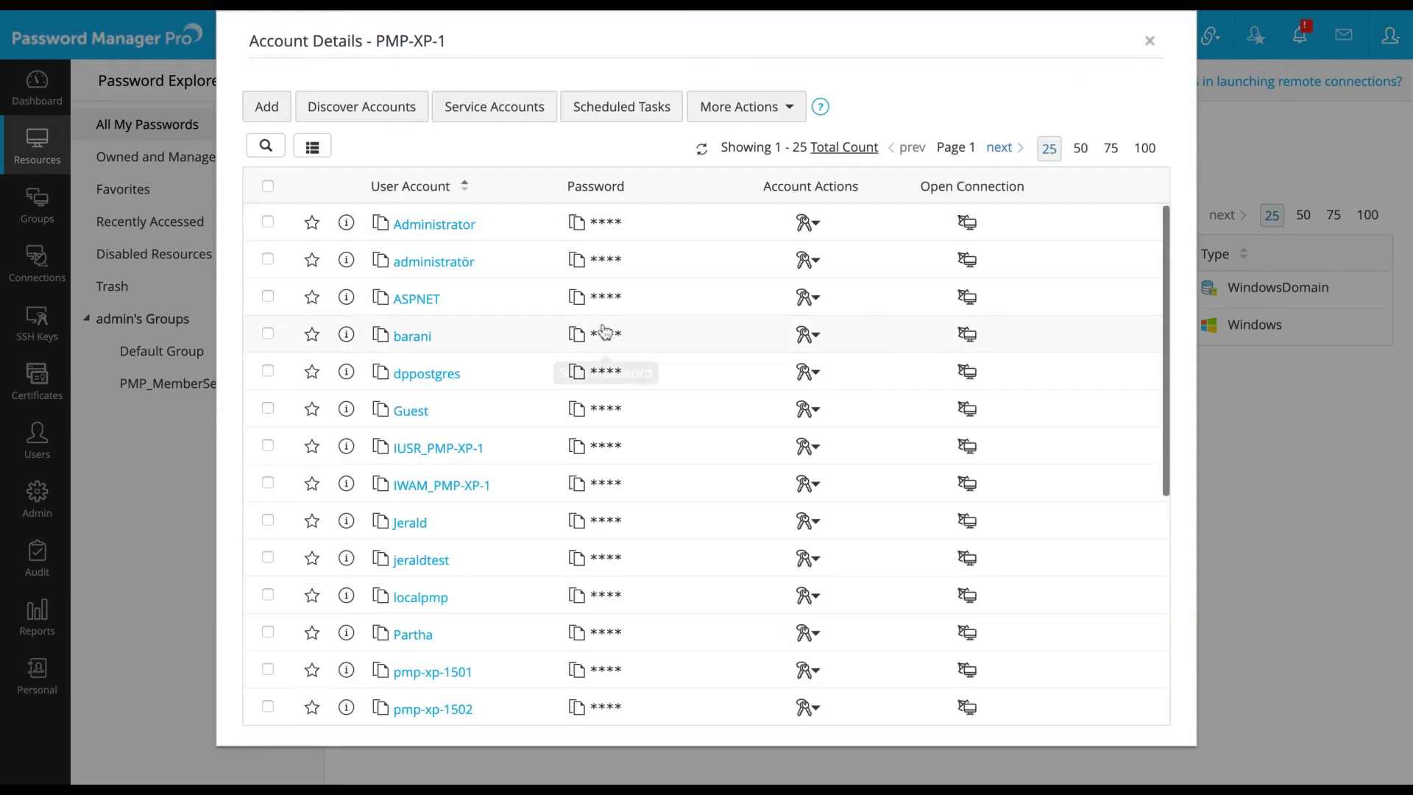
click(1149, 42)
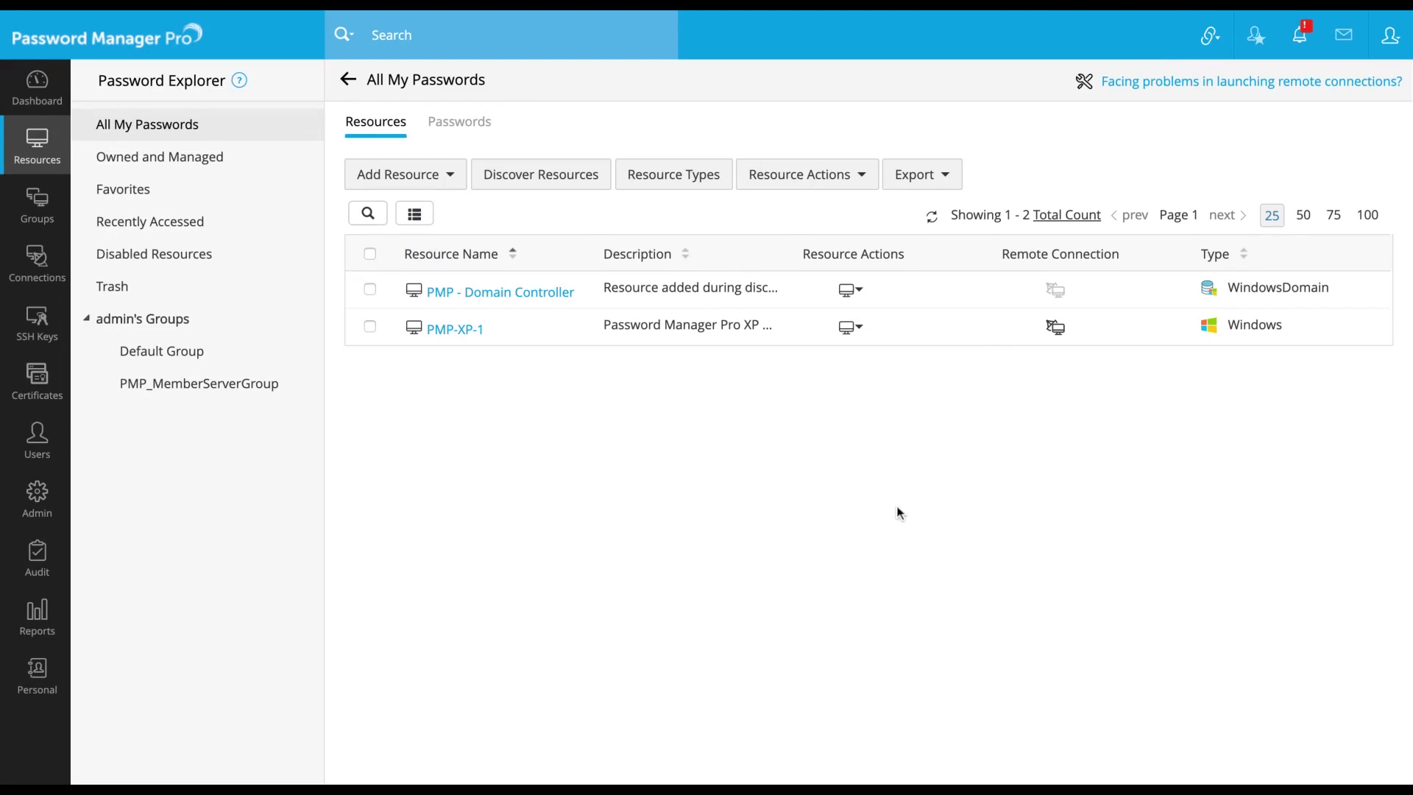
Select PMP - Domain Controller's administrator account and list its 6 PMP-XP-1 service accounts
click(545, 302)
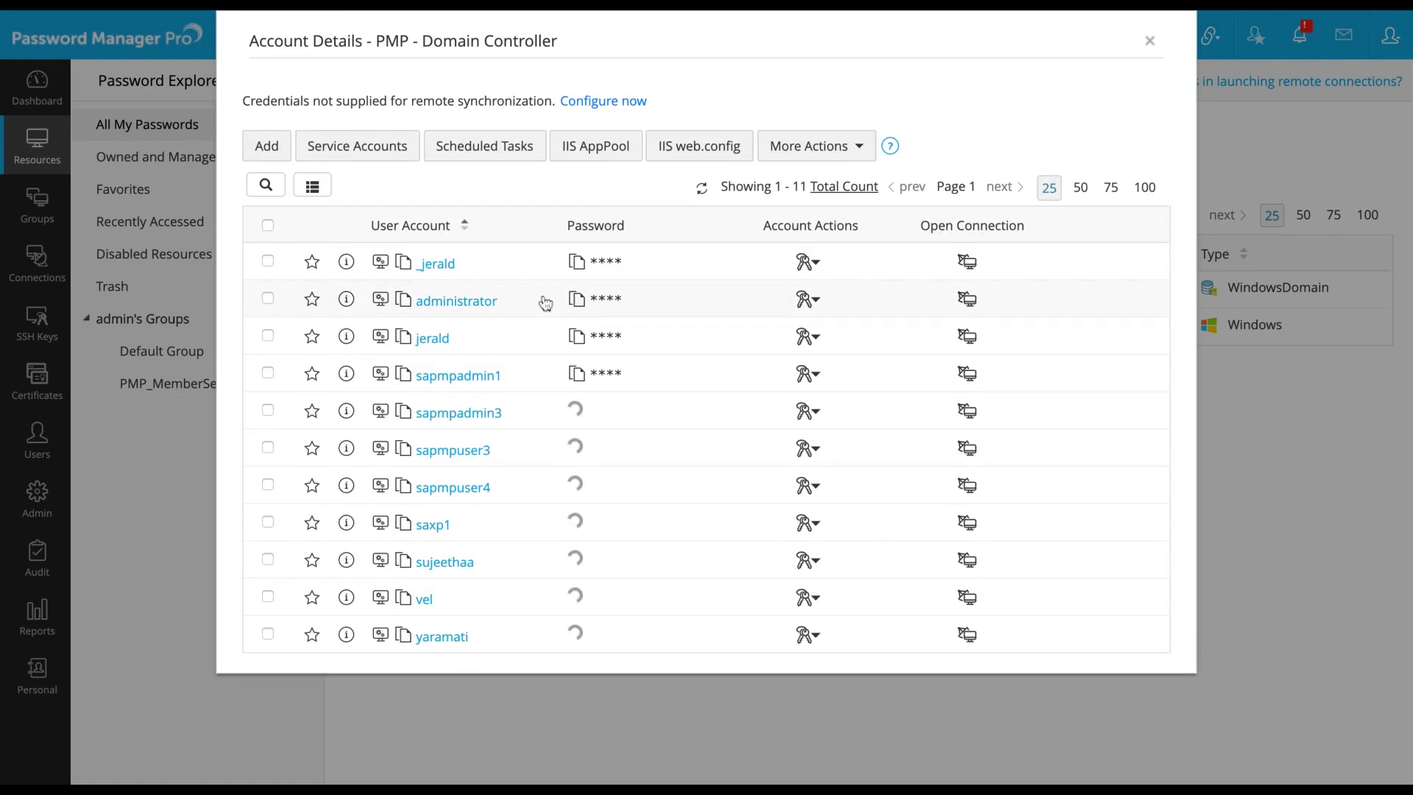
click(268, 300)
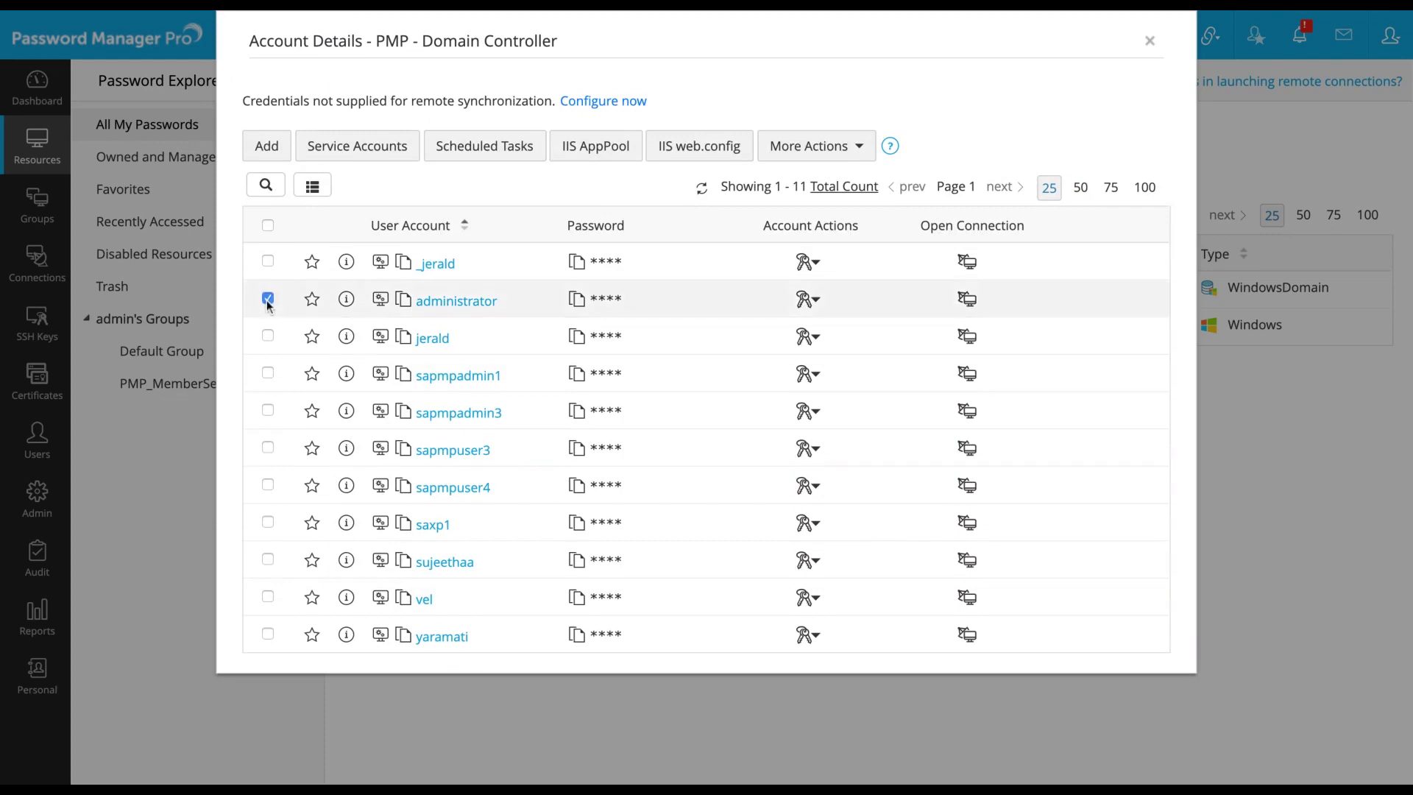
click(386, 161)
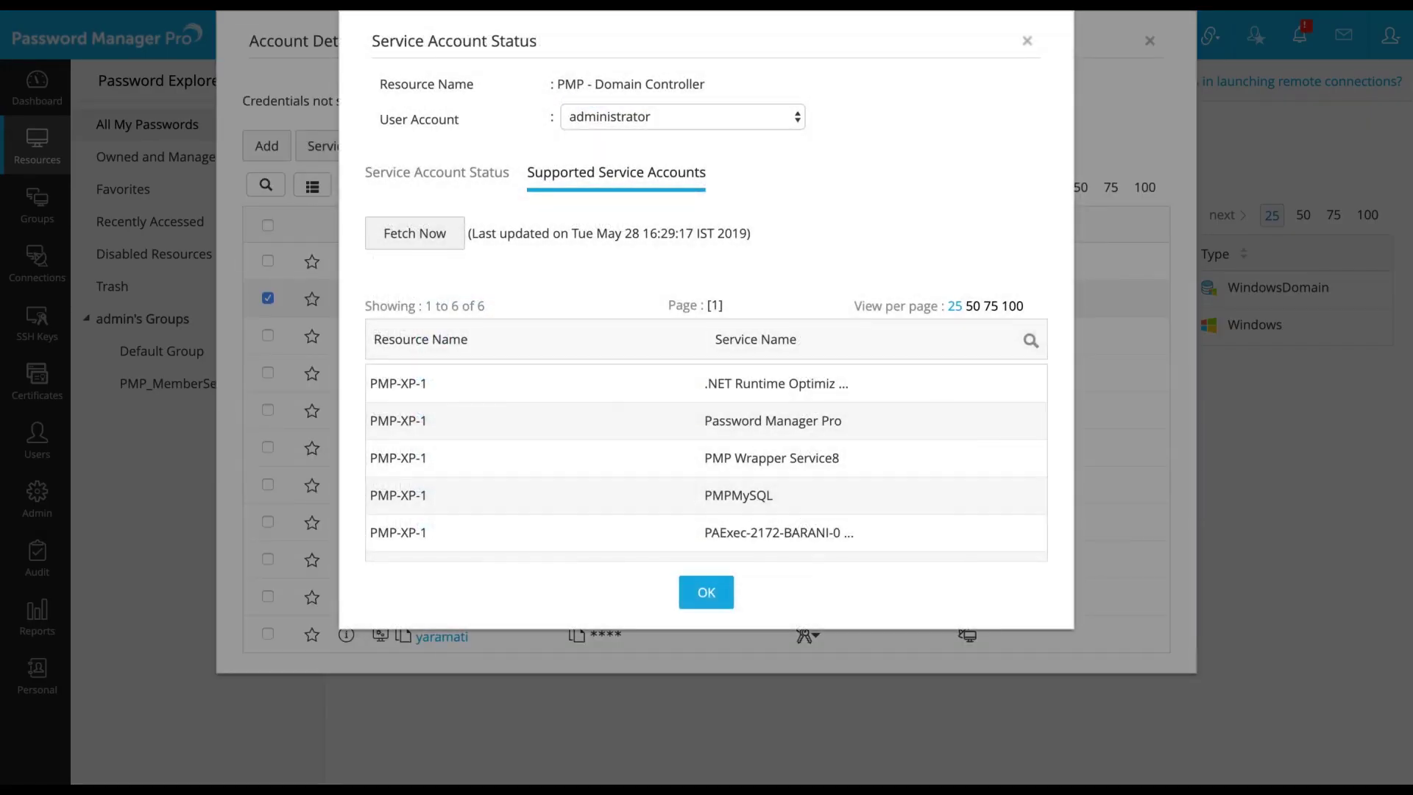